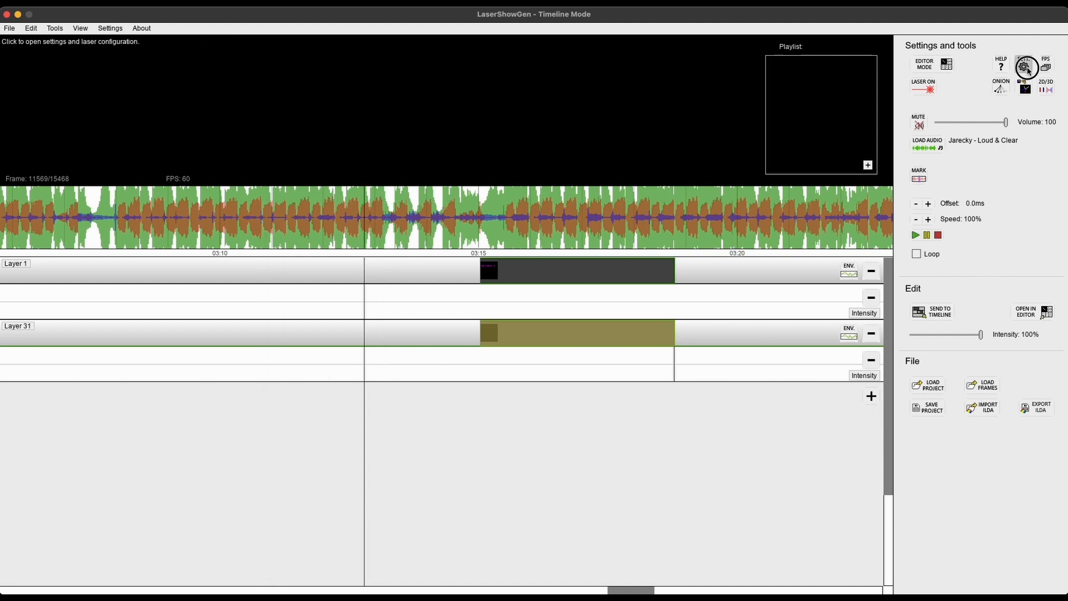
- Turn on the live test frame output in the laser settings and set the sampling rate to 35000 points per second
left_click(1024, 66)
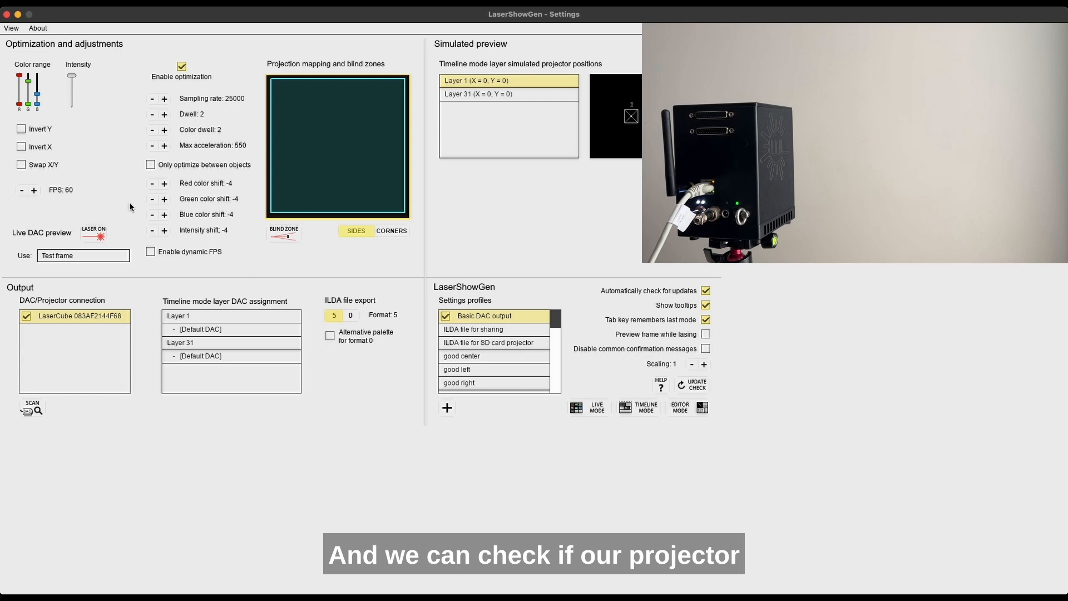
left_click(97, 237)
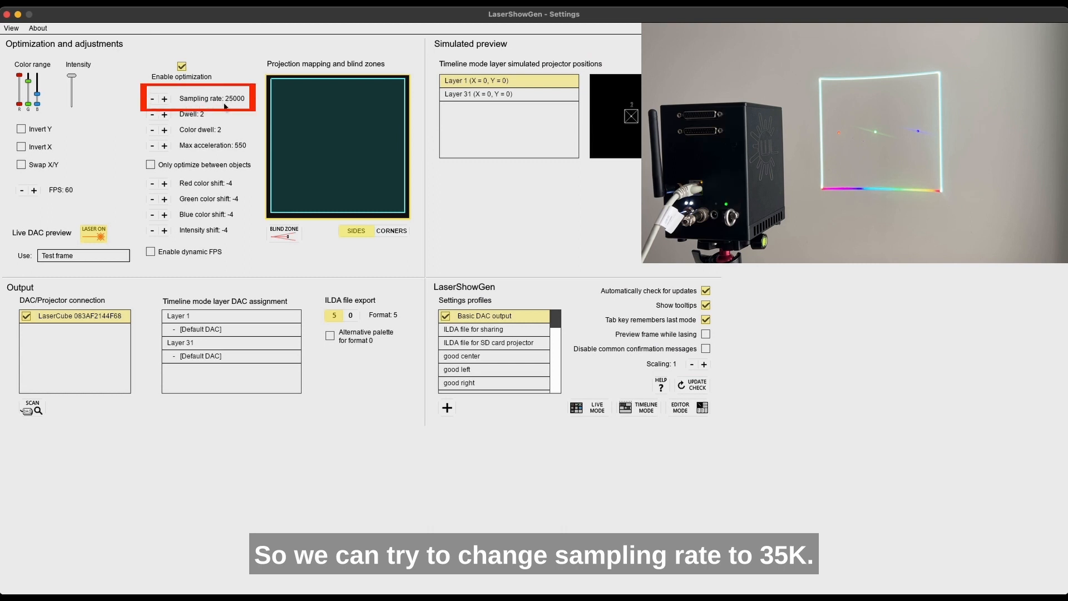
left_click(177, 101)
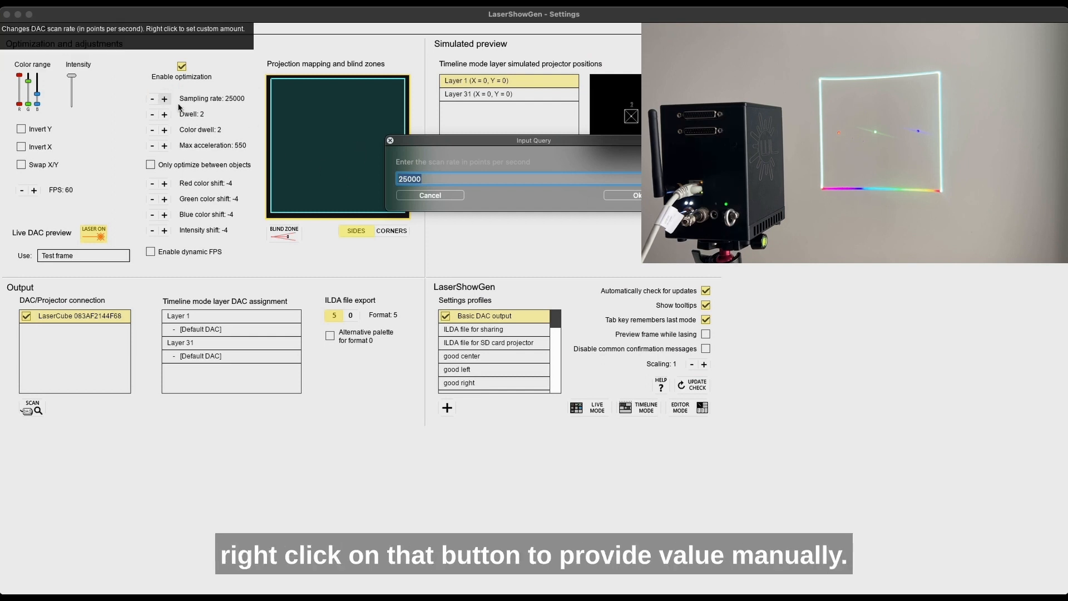
type("35")
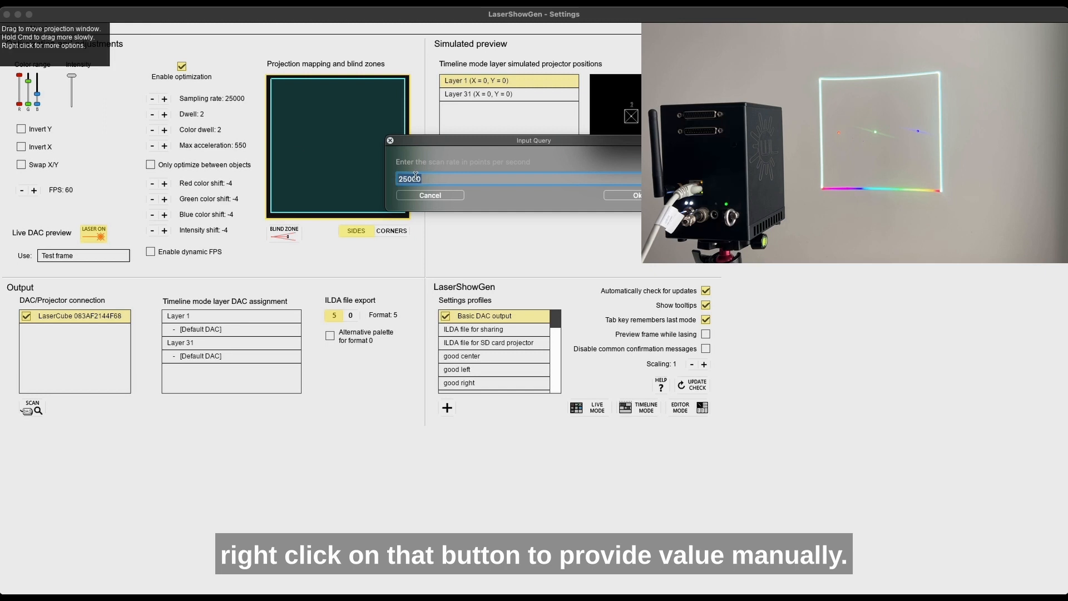
type("000")
left_click(633, 196)
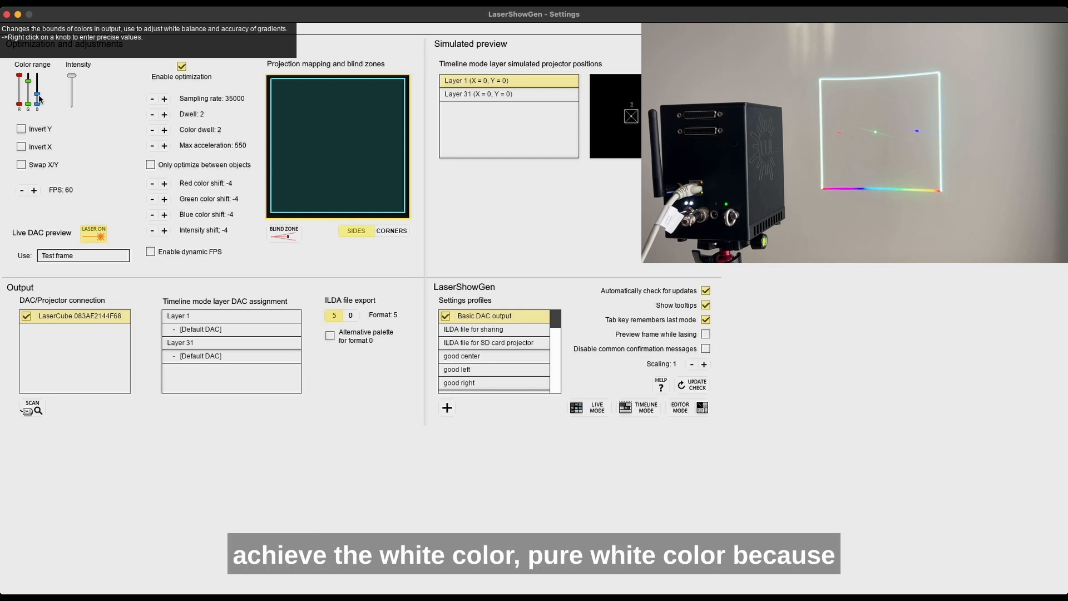
- Raise the upper green and blue color range limits to maximum and lower both to around mid-range to balance the projected white
left_click_drag(40, 99, 28, 74)
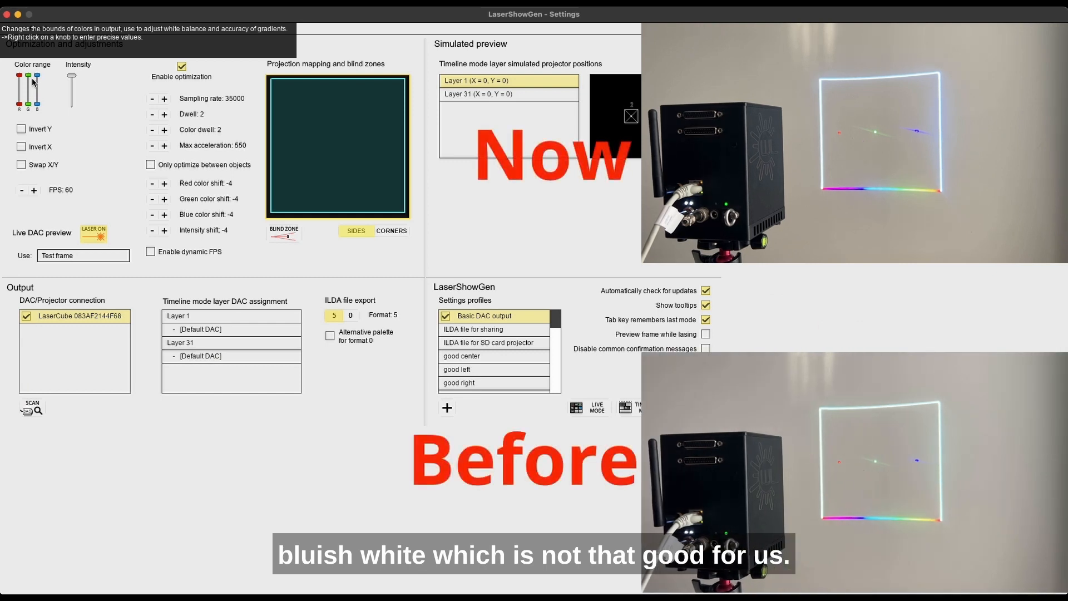
mouse_move(29, 76)
left_mouse_down()
mouse_move(39, 79)
mouse_move(31, 90)
left_mouse_up()
left_click(38, 79)
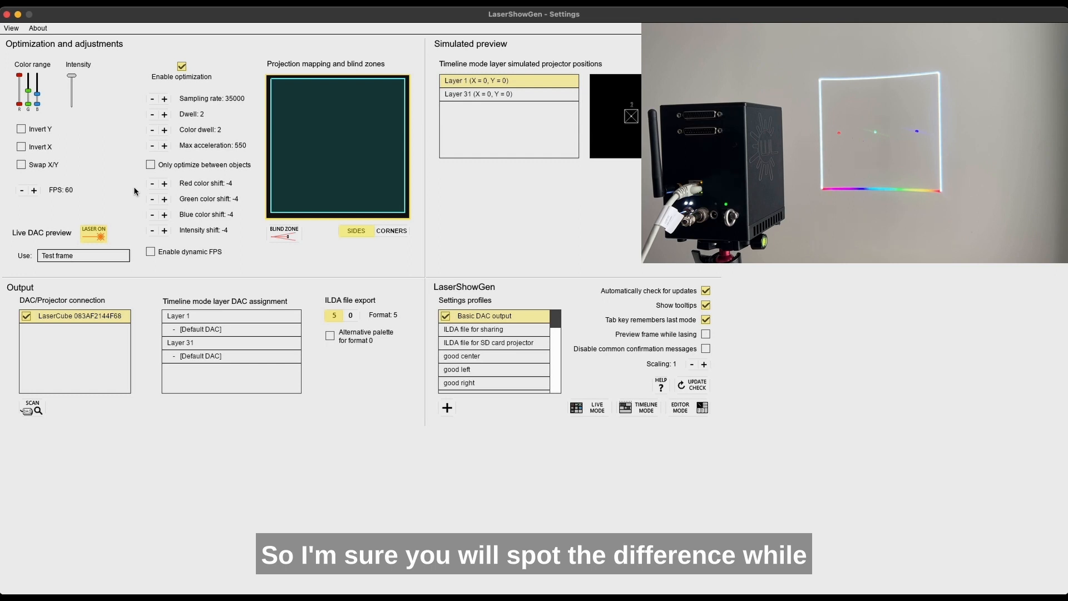
- Try a dwell of 0 and return it to 2
left_click(151, 114)
left_click(151, 114)
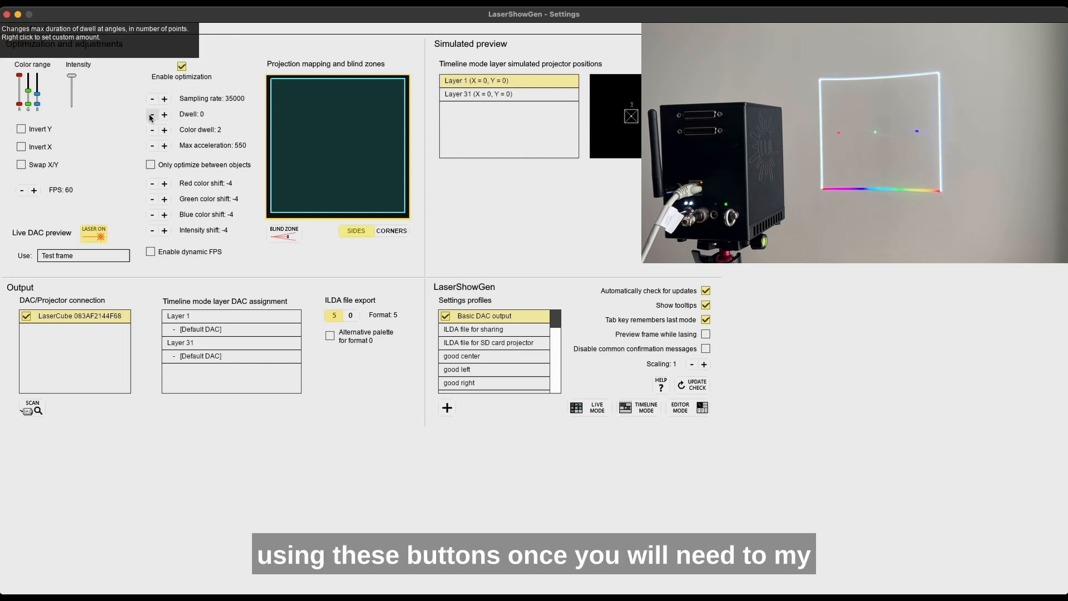
left_click(163, 115)
left_click(163, 115)
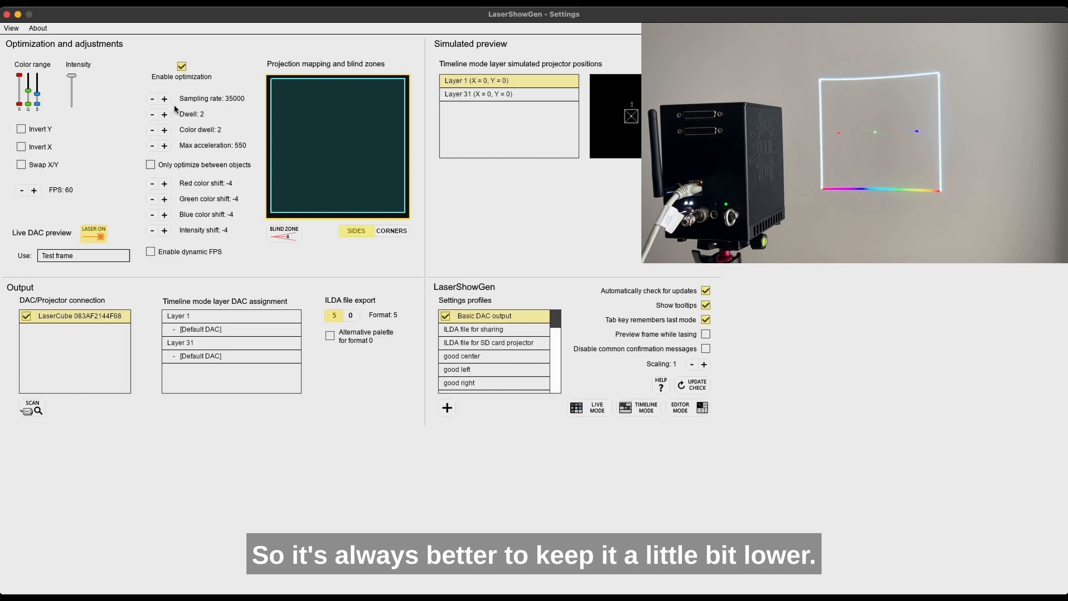
- Reduce the sampling rate to 32000
left_click(158, 101)
left_click(159, 101)
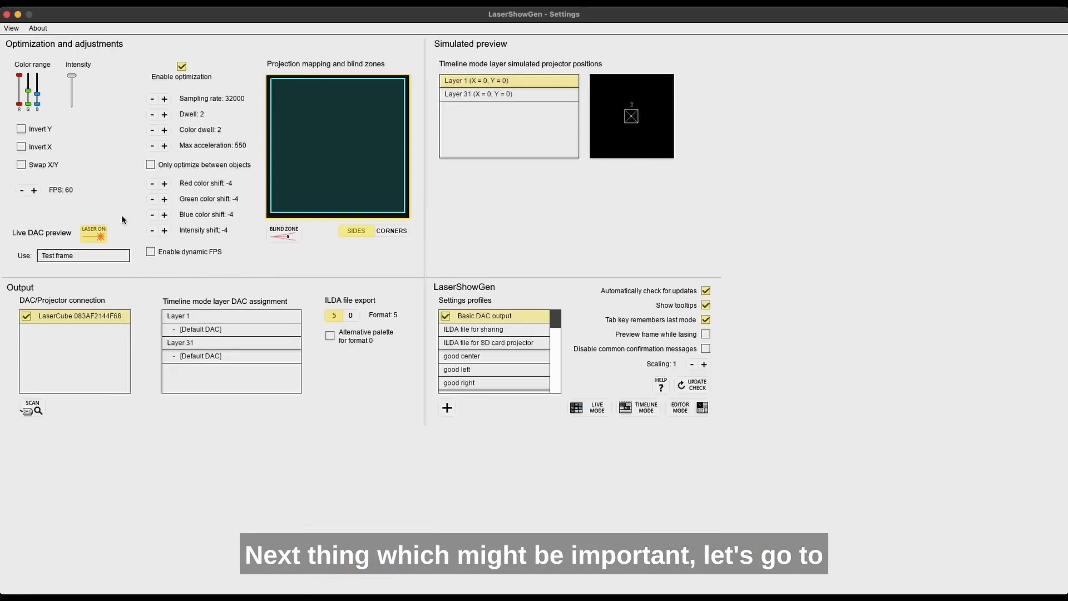
- Load the lc 2.5pro settings profile and reposition the blind zone lower in the projection mapping area
scroll(461, 356, "down", 5)
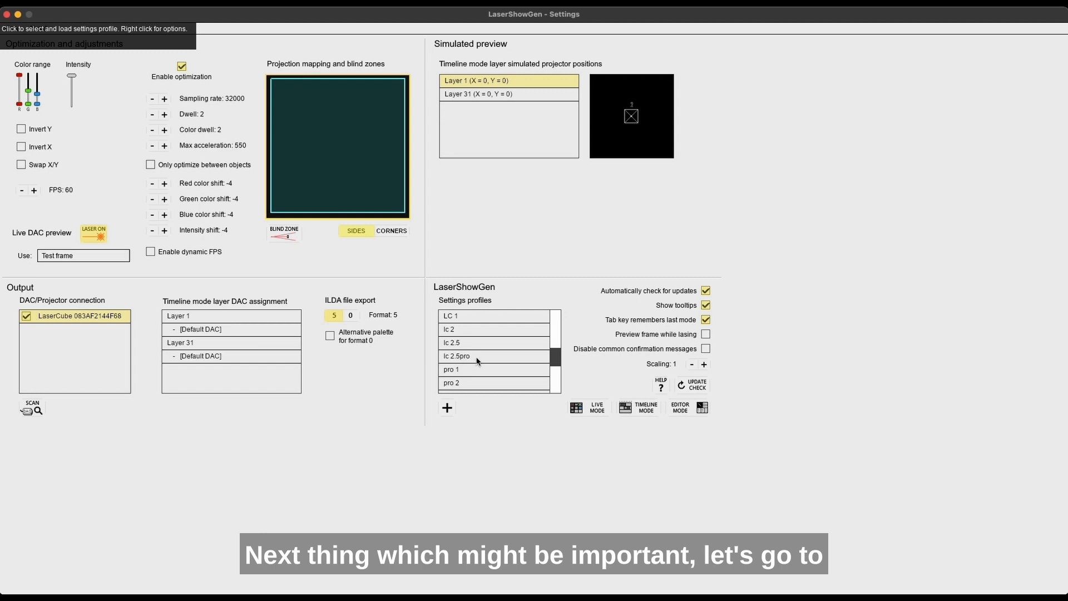
left_click(477, 361)
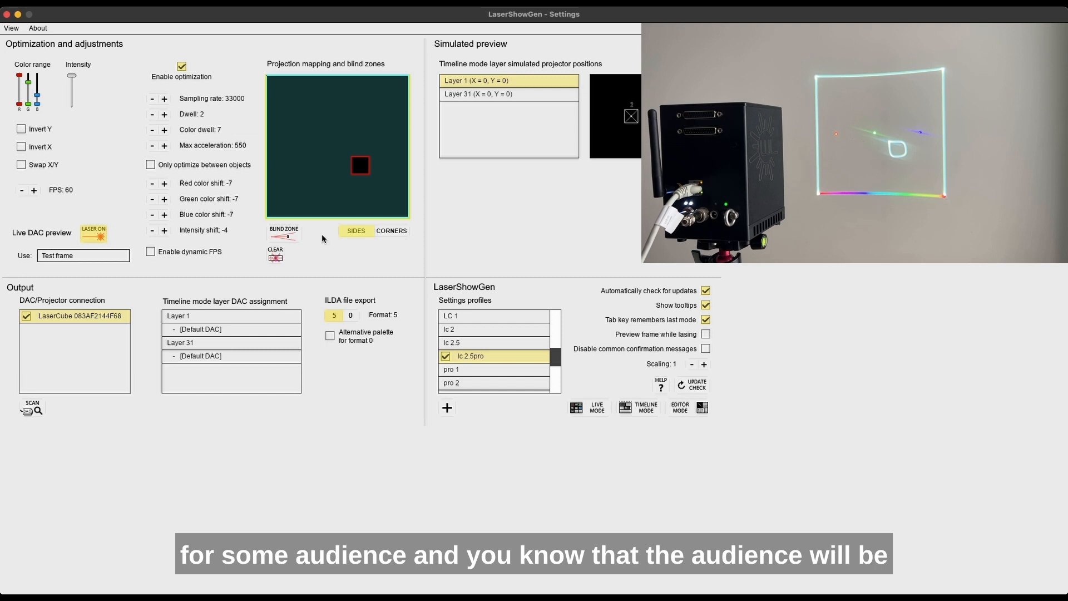
left_click_drag(361, 163, 330, 187)
left_click_drag(406, 181, 408, 181)
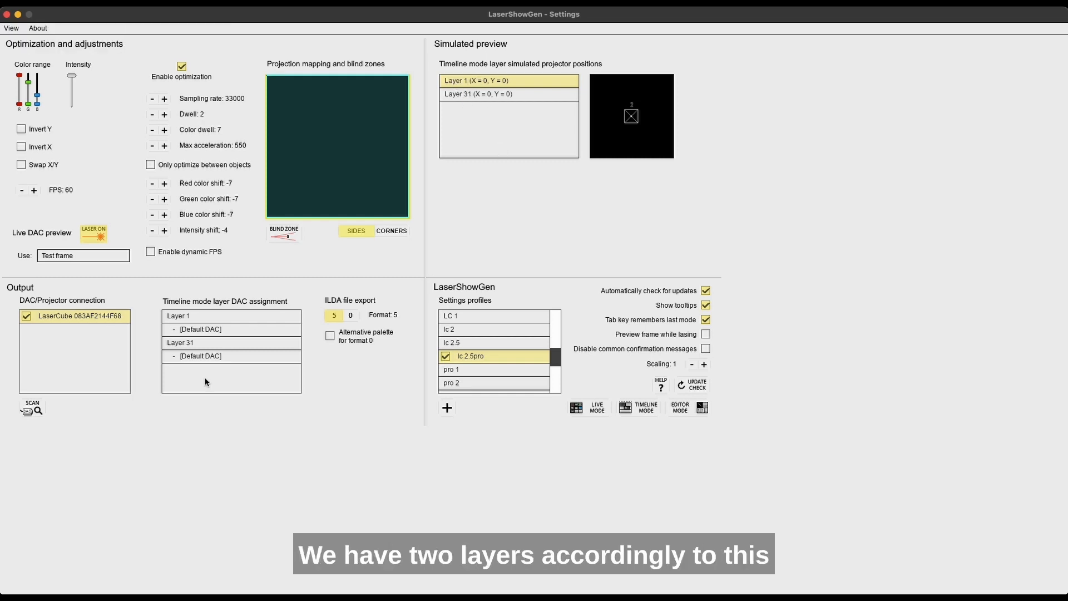
- Set the simulated projector positions of the timeline layers: Layer 1 at X -22719, Y -437 and Layer 31 at X 23593, Y 0
left_click(637, 409)
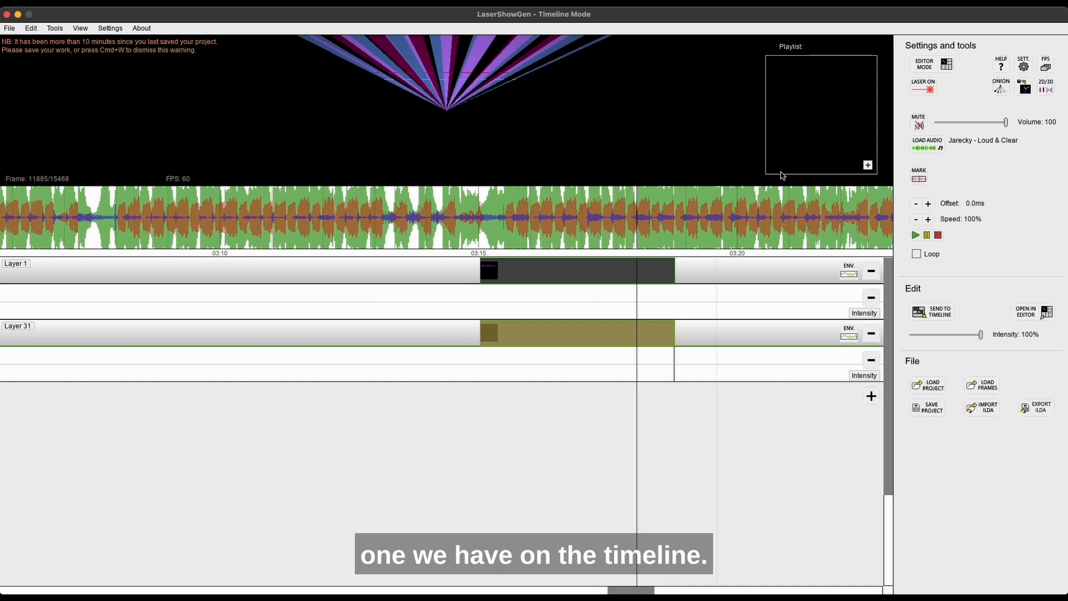
left_click(1022, 69)
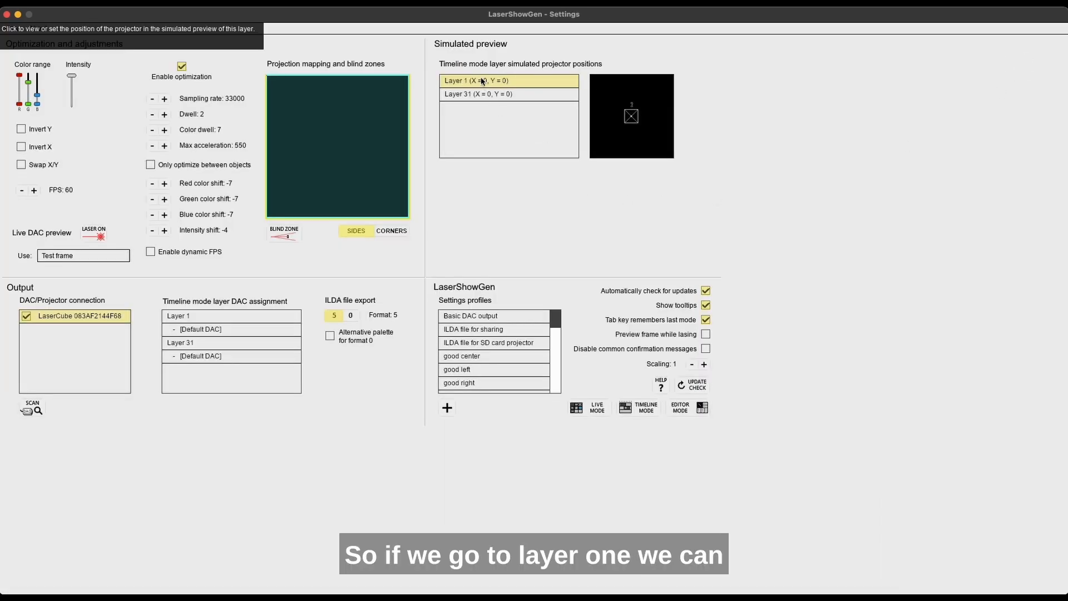
left_click_drag(632, 117, 602, 116)
left_click(476, 96)
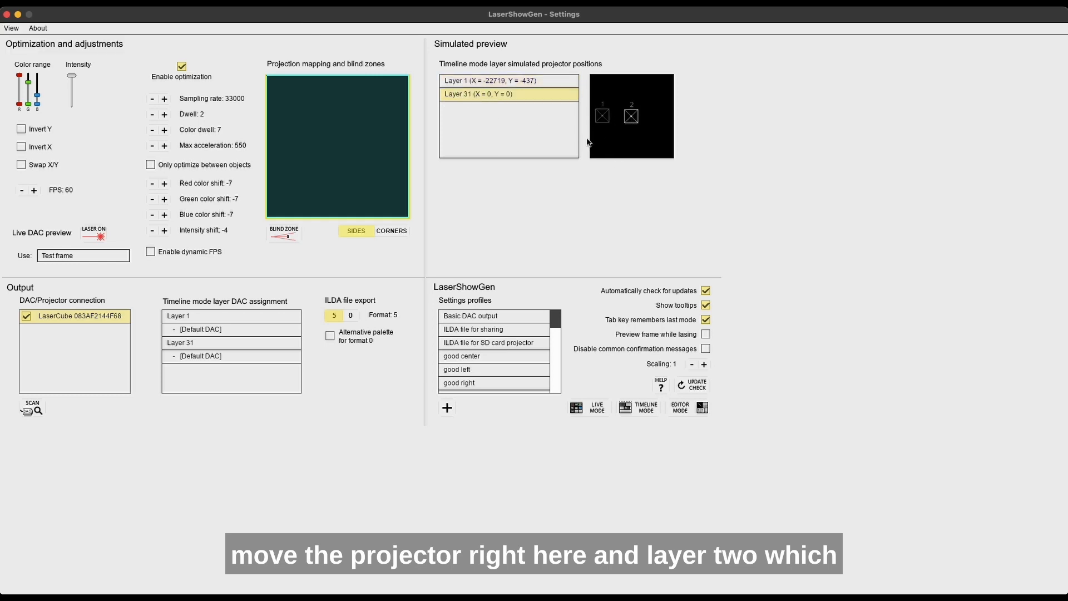
left_click_drag(623, 121, 638, 121)
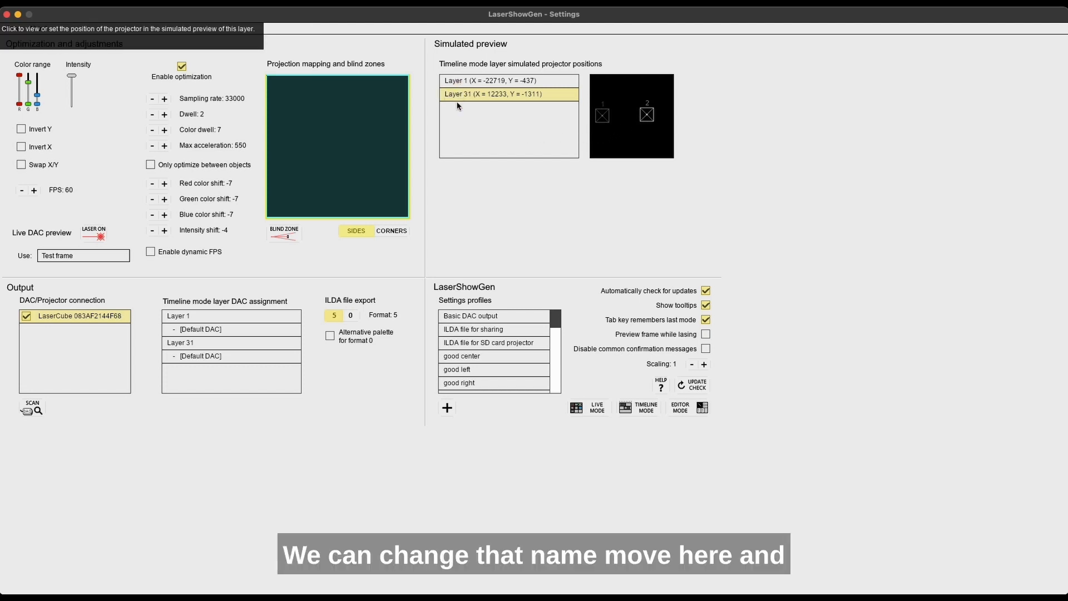
left_click_drag(646, 116, 662, 116)
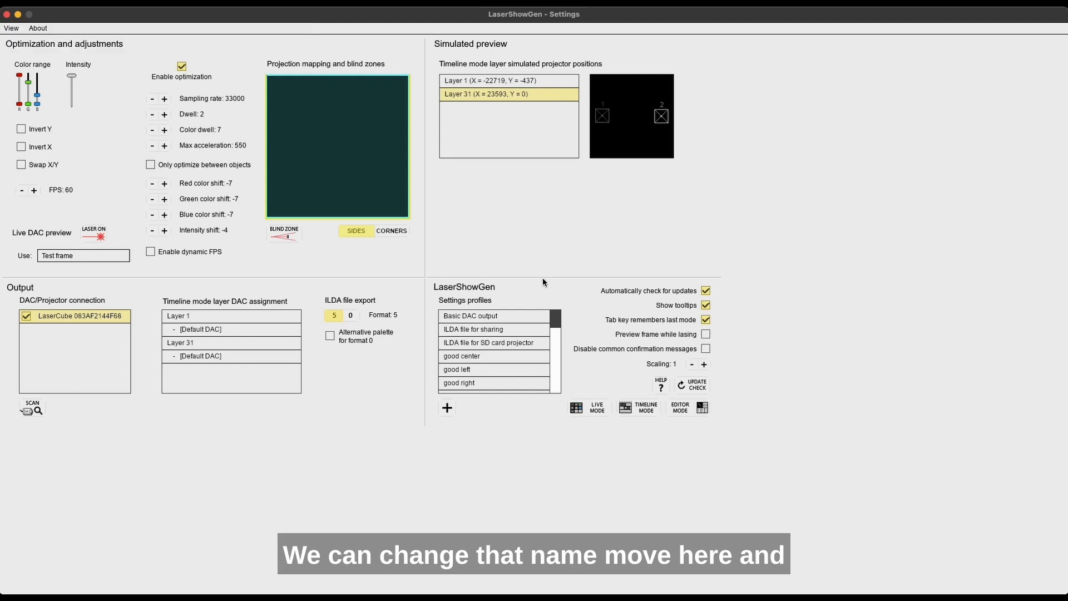
- Preview both projectors' beams just past 03:15 on the timeline and rename Layer 1 as left
left_click(640, 407)
mouse_move(489, 241)
left_mouse_down()
mouse_move(486, 232)
mouse_move(513, 233)
mouse_move(443, 234)
mouse_move(501, 233)
left_mouse_up()
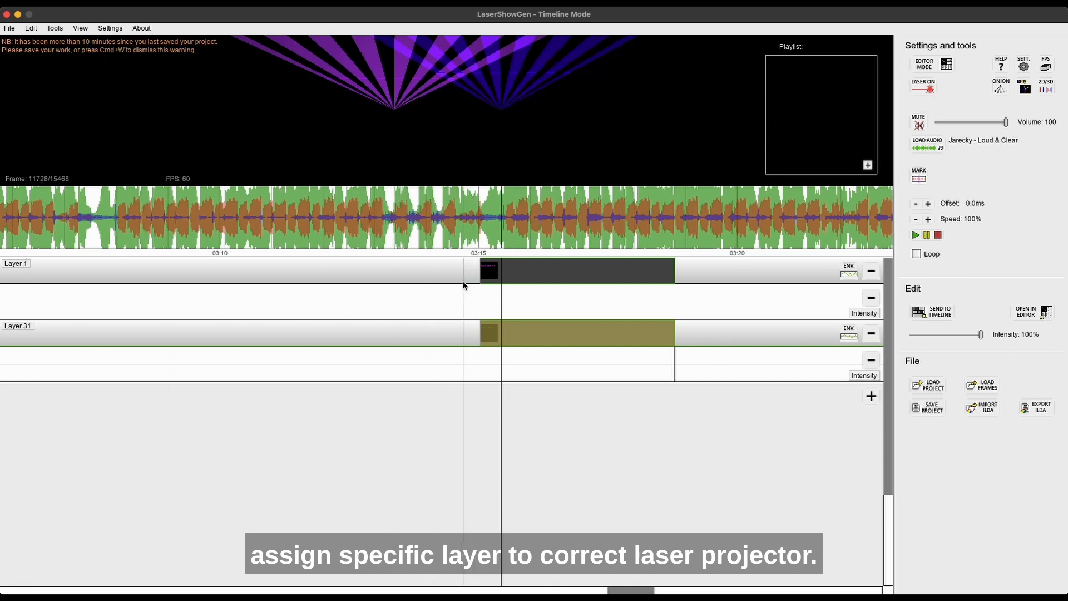
right_click(37, 271)
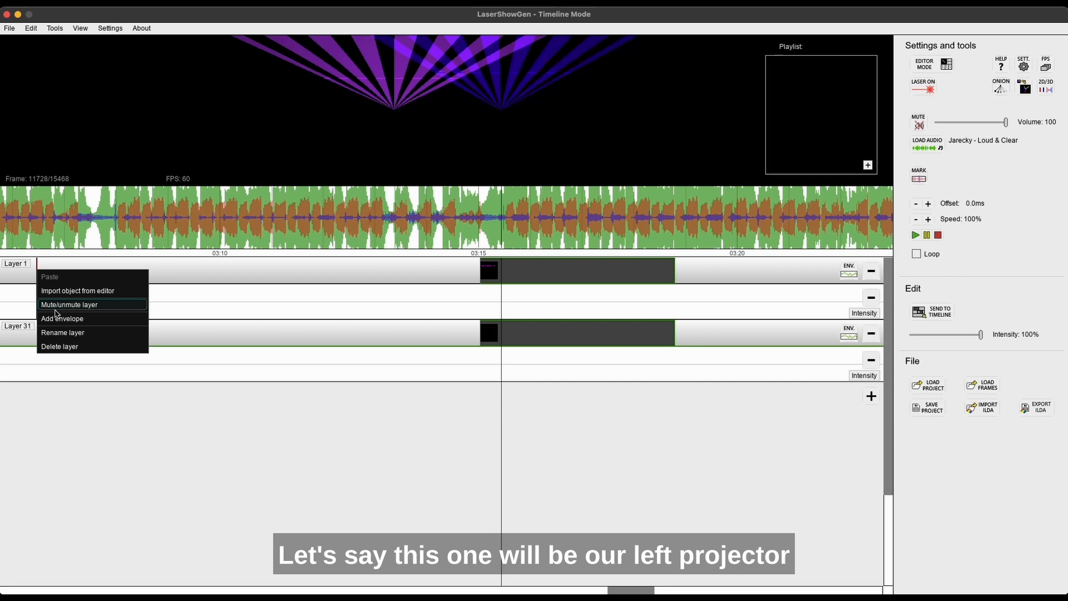
left_click(62, 332)
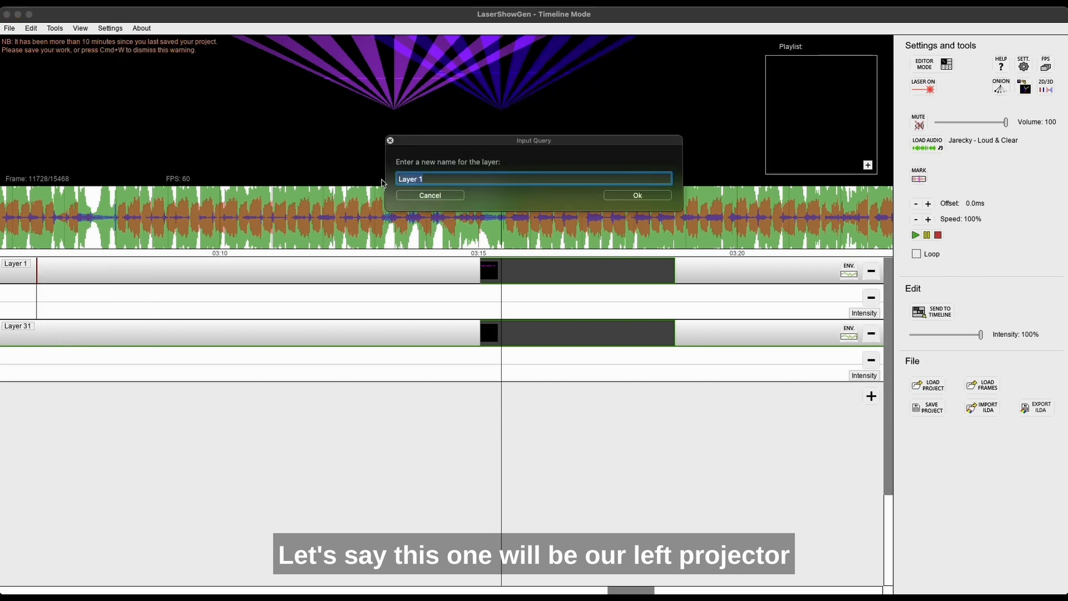
key("BackSpace")
left_click(619, 195)
- Rename timeline Layer 31 as right
left_click(391, 338)
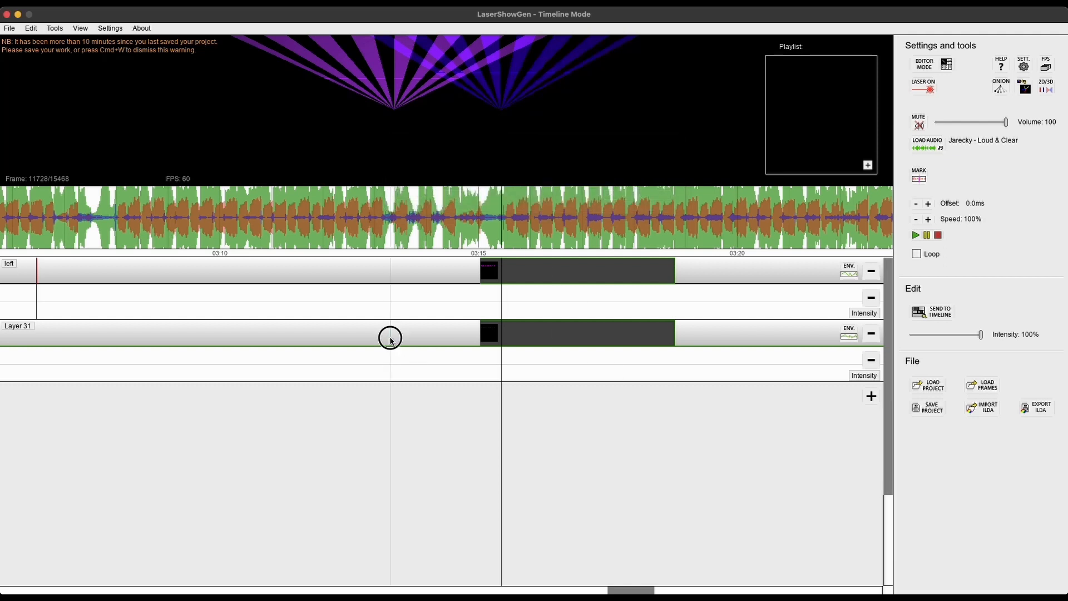
right_click(391, 340)
left_click(440, 398)
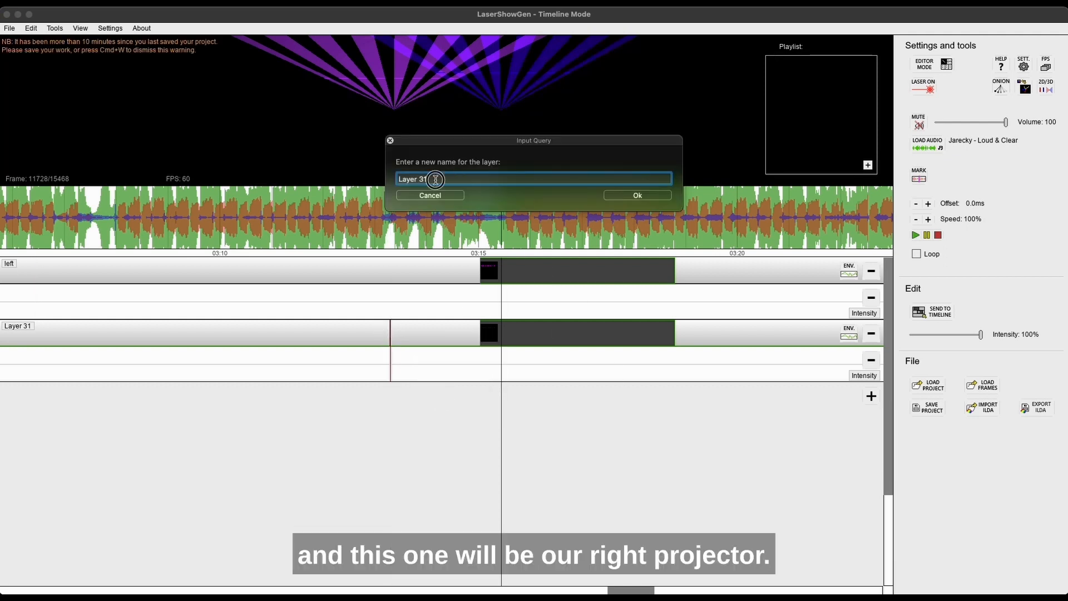
type("right")
key("Return")
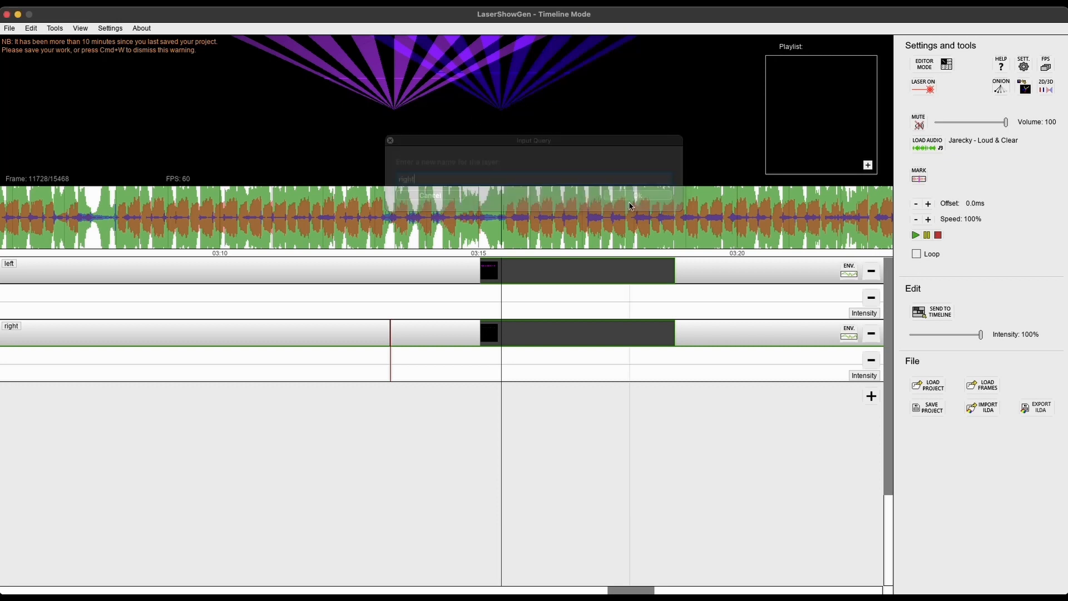
- Scan for connected projectors in the settings and briefly project the test frame from the first LaserCube to identify it
left_click(1025, 67)
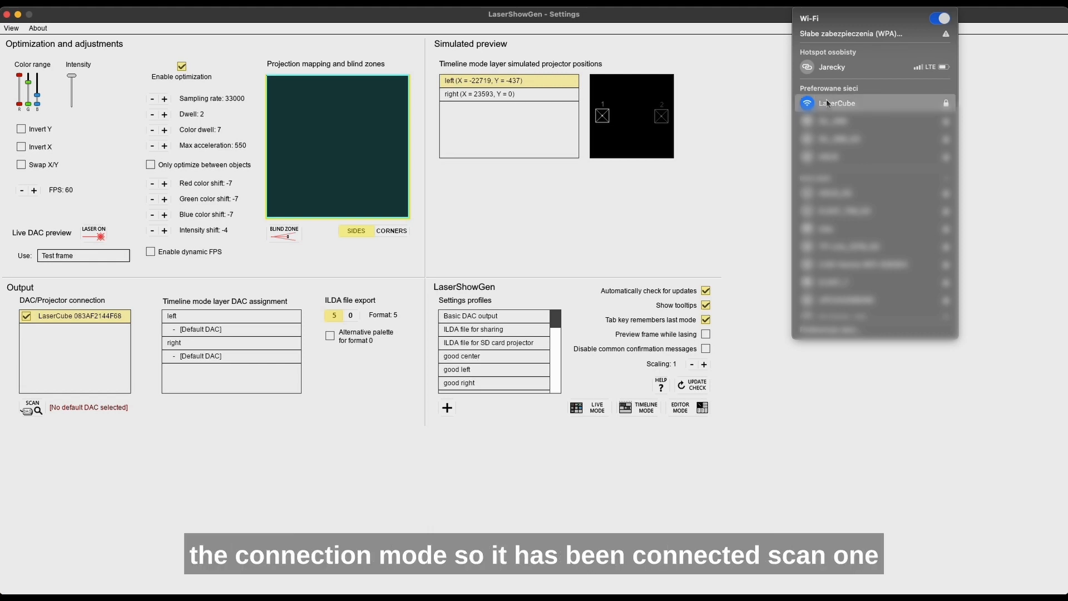
left_click(774, 120)
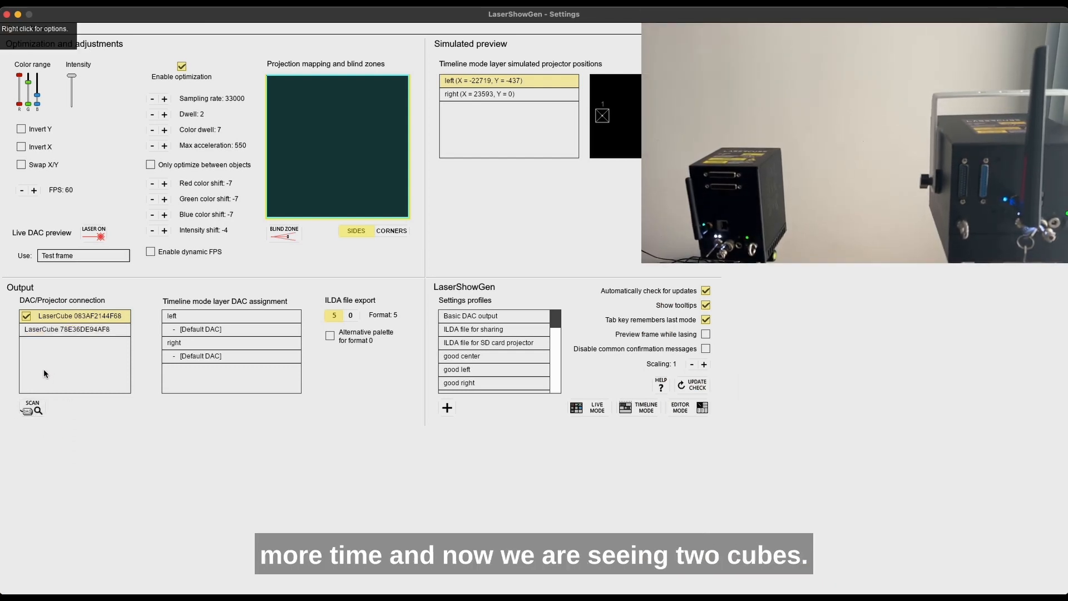
left_click(95, 238)
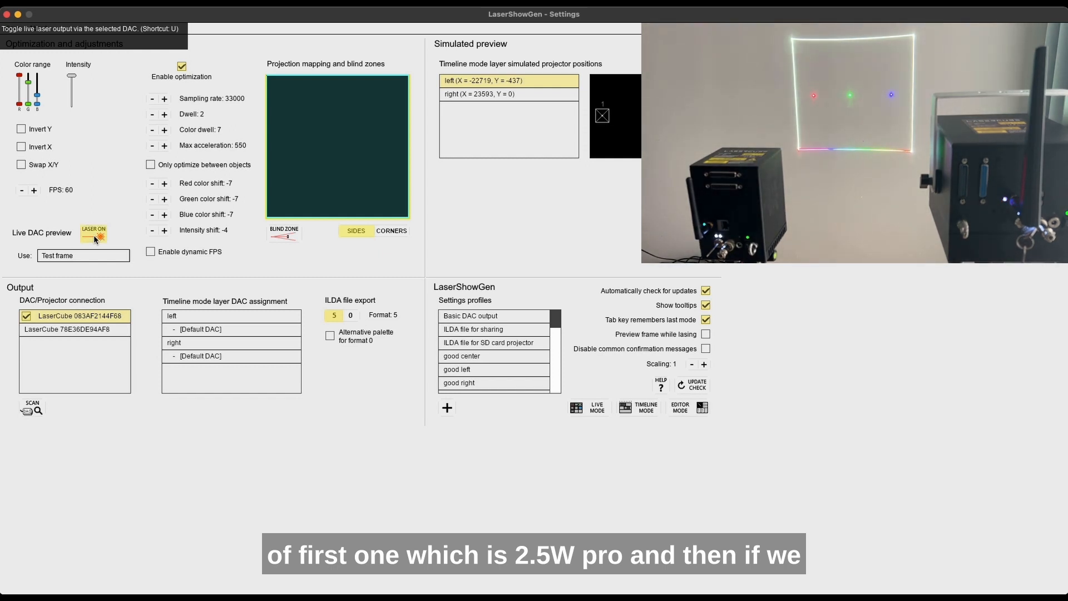
left_click(93, 235)
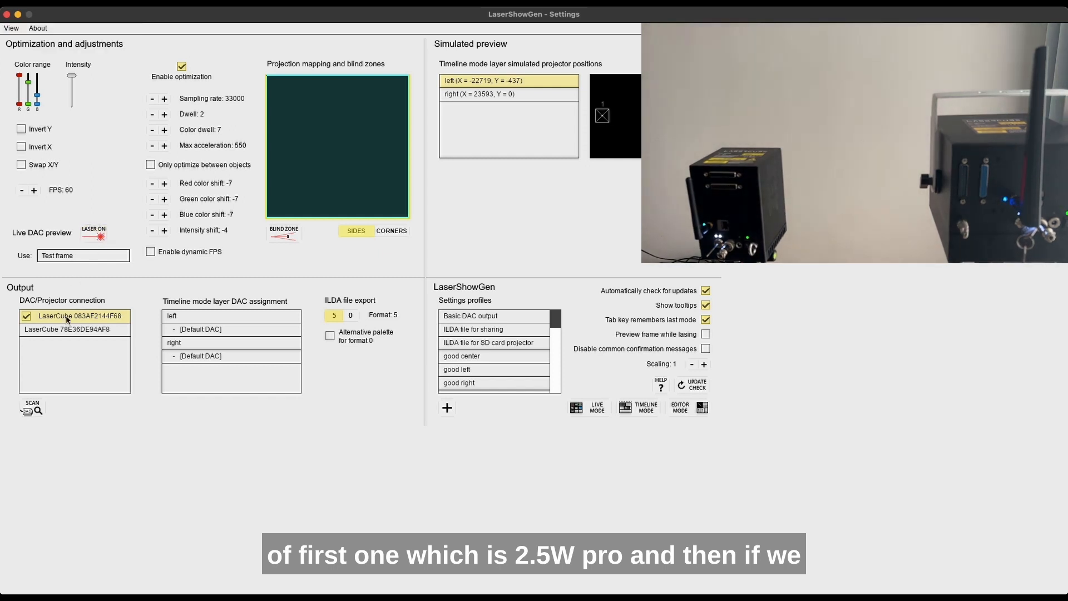
- Project the test frame from the second LaserCube, lower the intensity to slightly below half and turn the output off
left_click(67, 333)
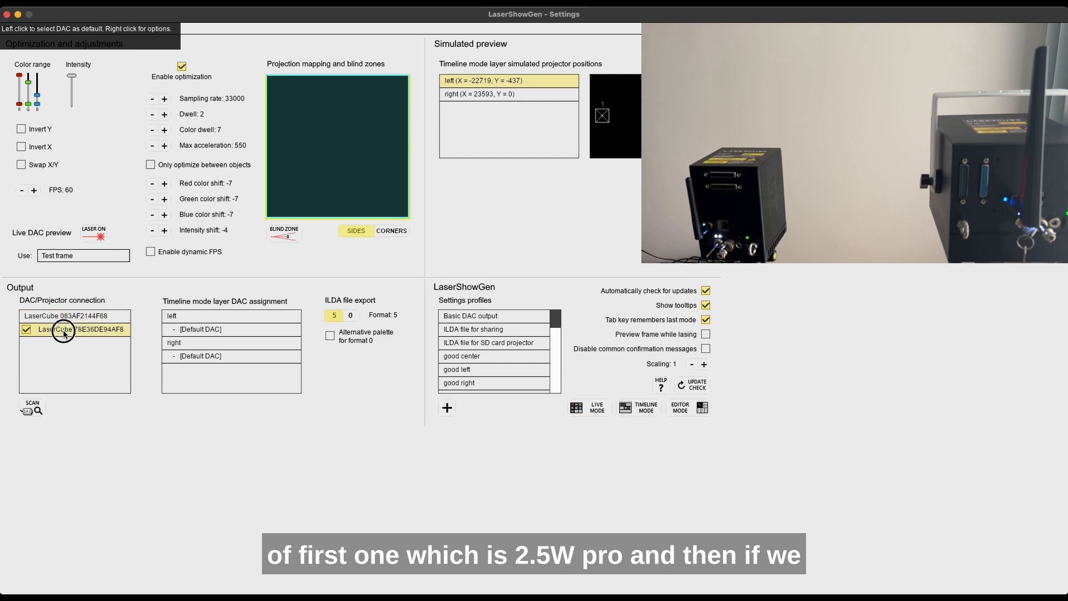
left_click(90, 234)
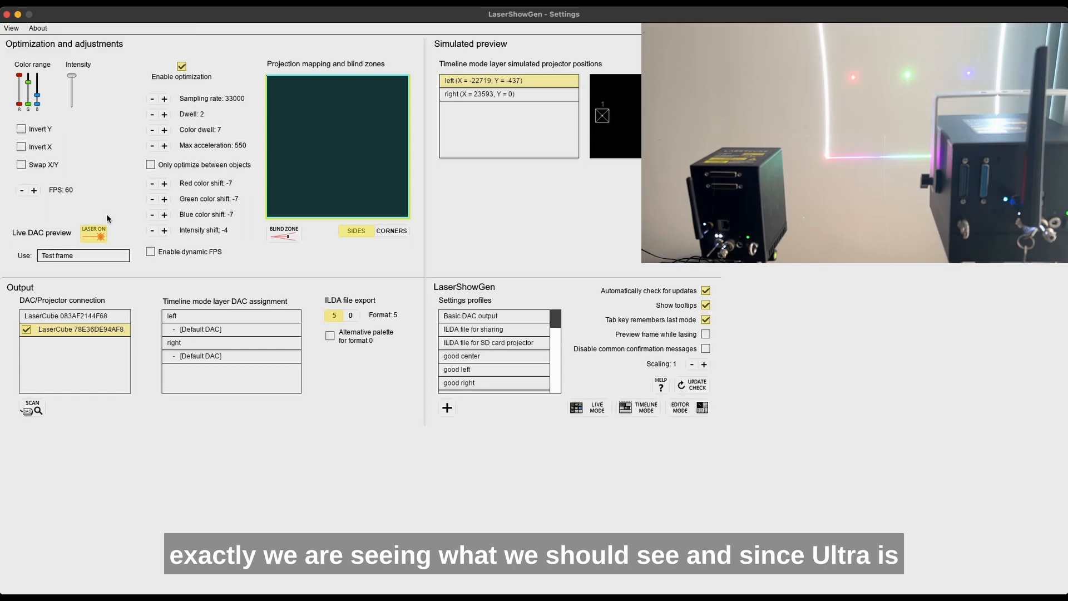
mouse_move(73, 77)
left_mouse_down()
mouse_move(81, 106)
mouse_move(76, 97)
left_mouse_up()
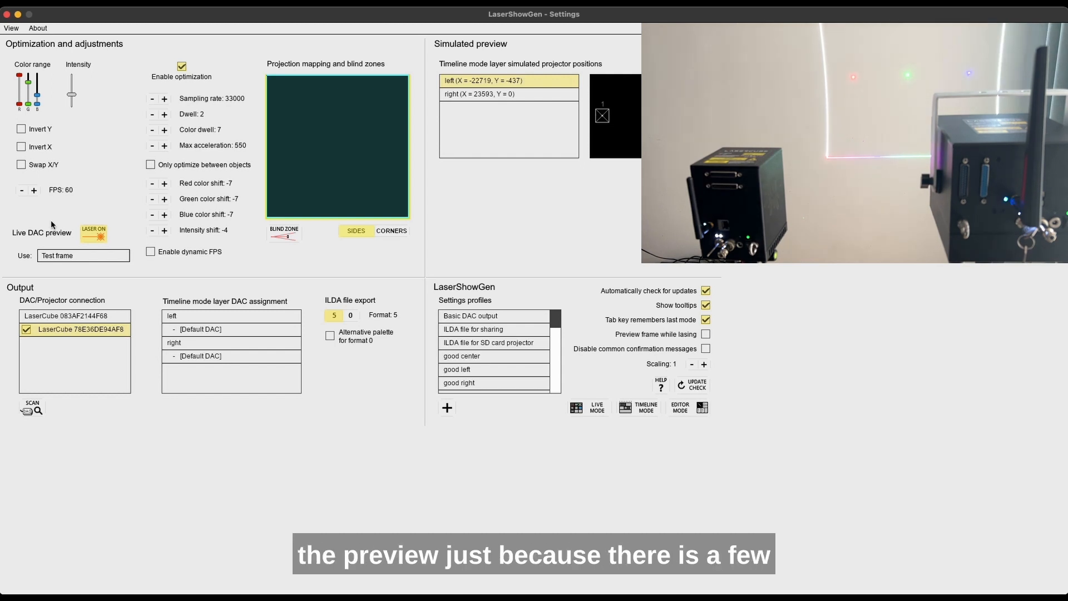
left_click(91, 230)
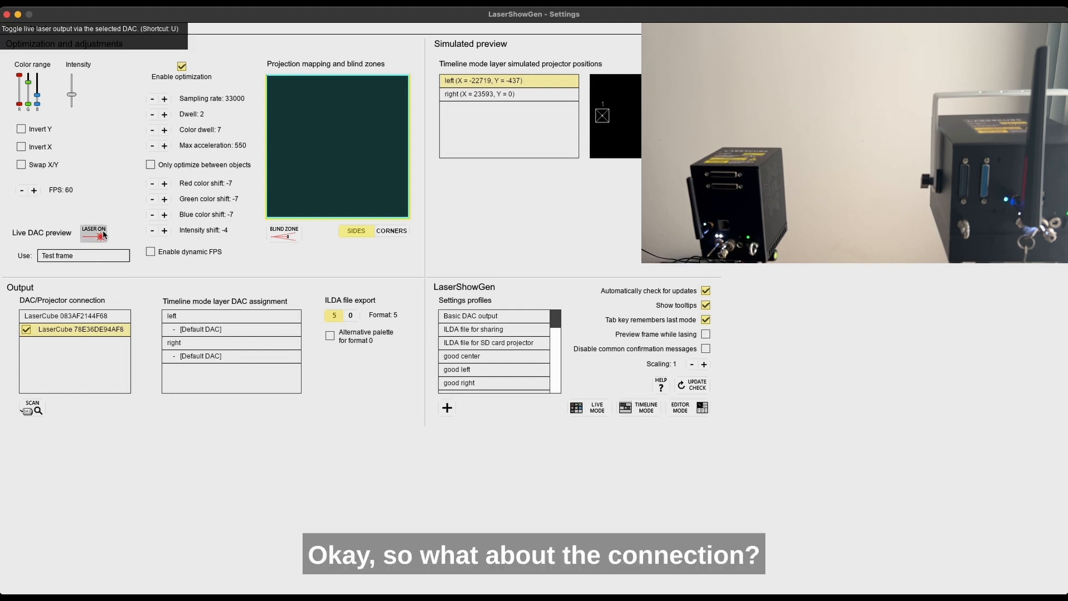
- Project the test frame from the first and second LaserCubes in turn to identify which one is left and which is right
left_click(70, 318)
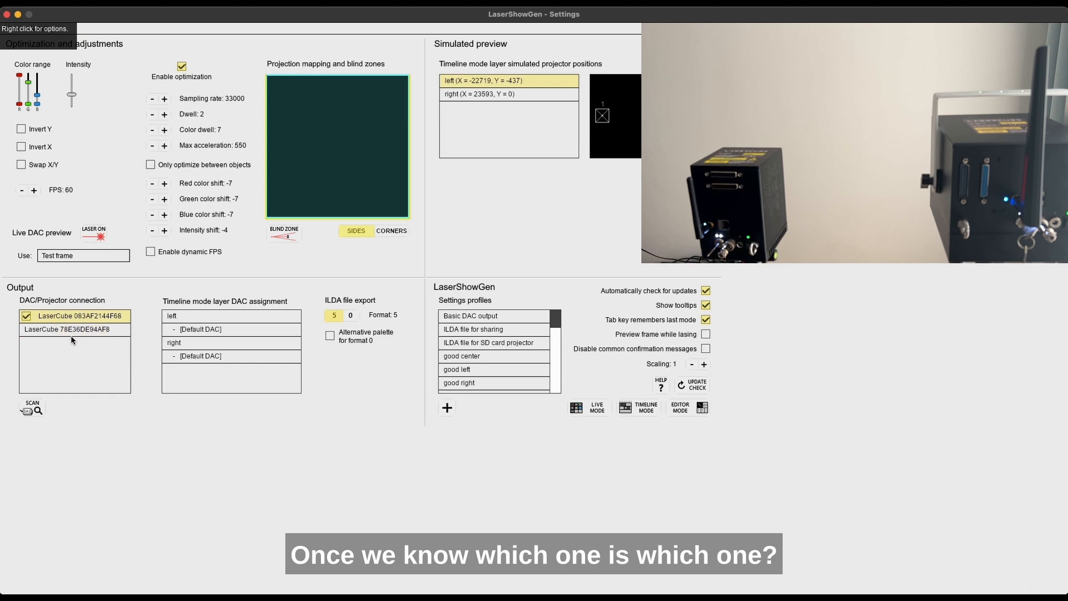
left_click(102, 241)
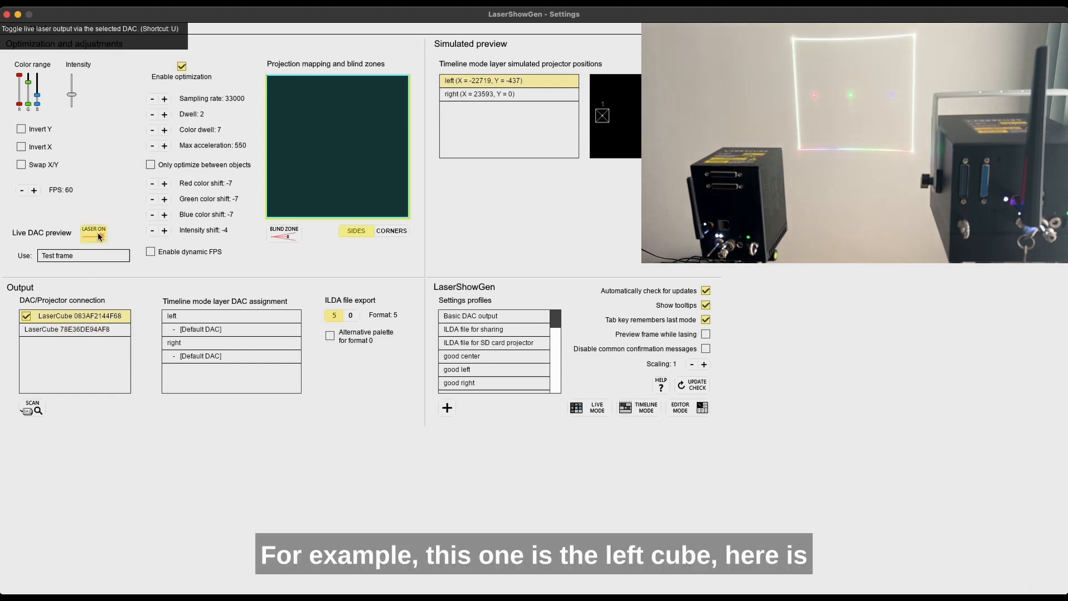
left_click(98, 331)
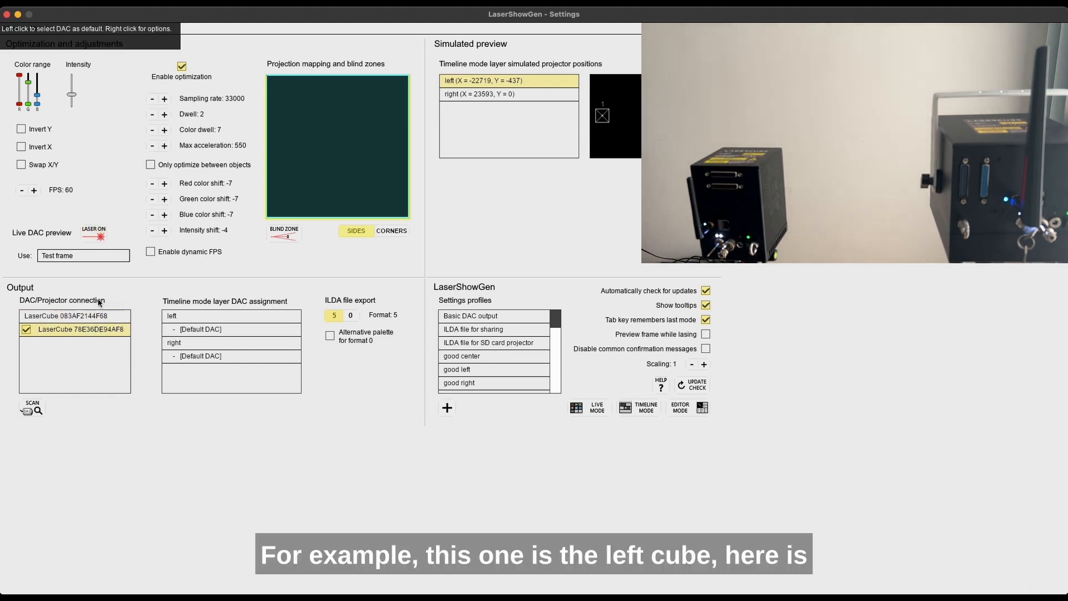
left_click(92, 236)
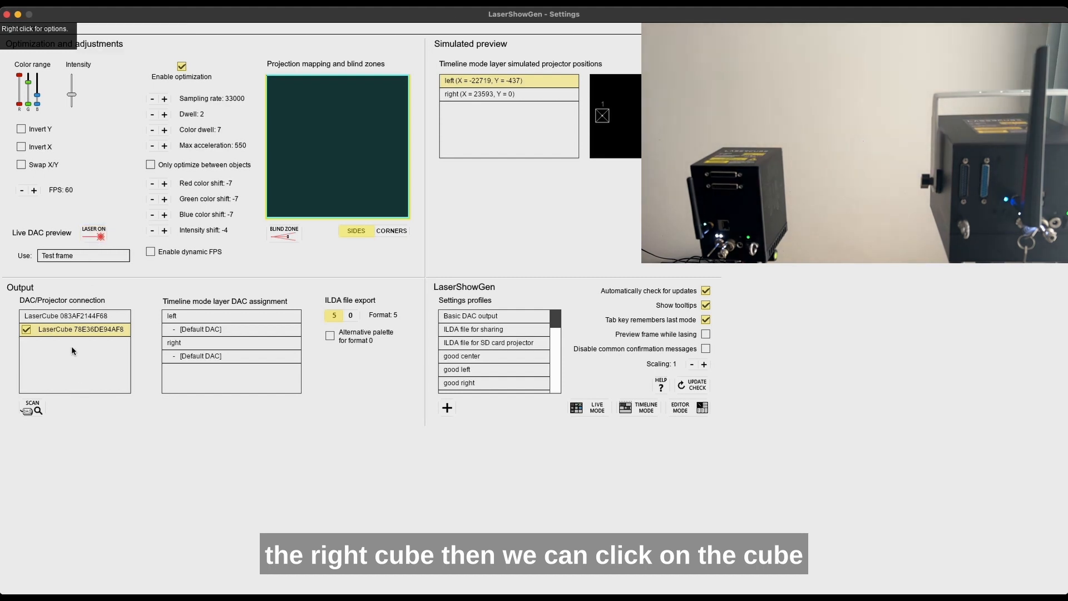
- Attach the first LaserCube to the timeline layer left
left_click(74, 317)
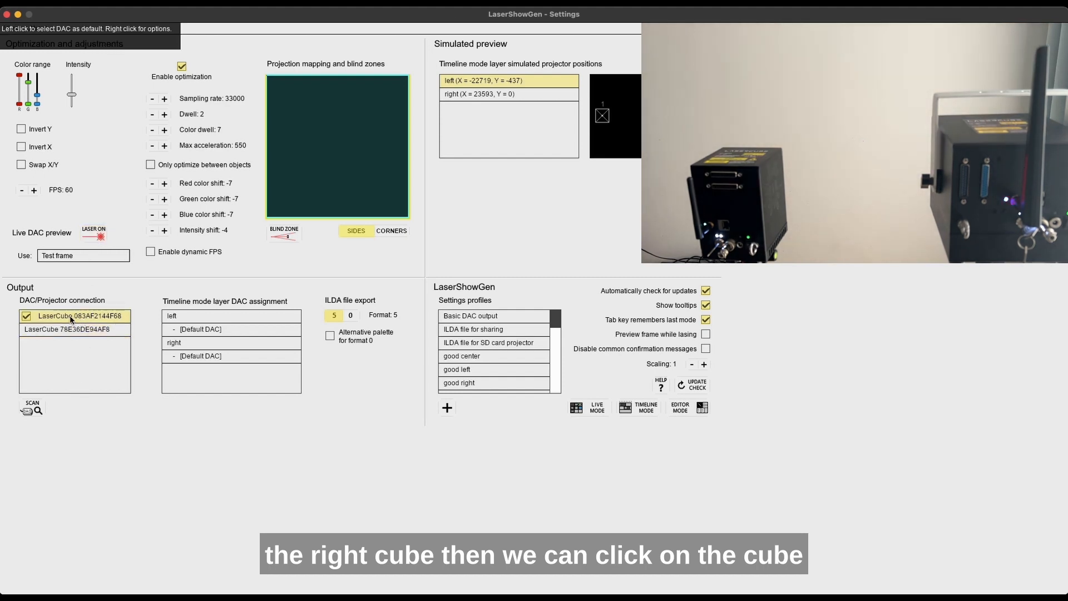
right_click(83, 319)
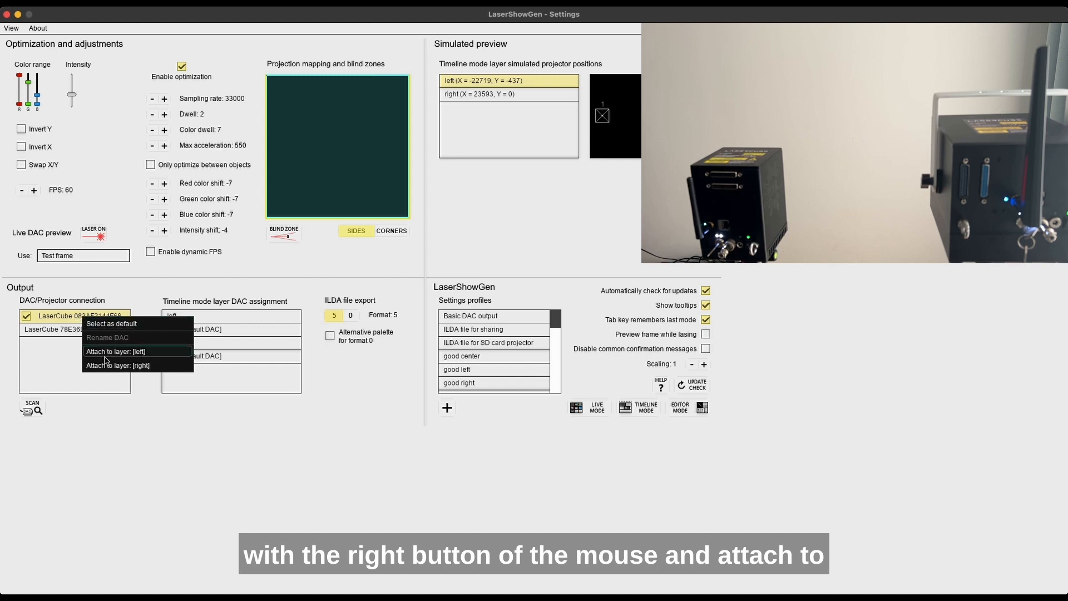
left_click(129, 357)
- Check the second LaserCube by briefly projecting its test frame and attach it to the timeline layer right
left_click(84, 333)
left_click(95, 236)
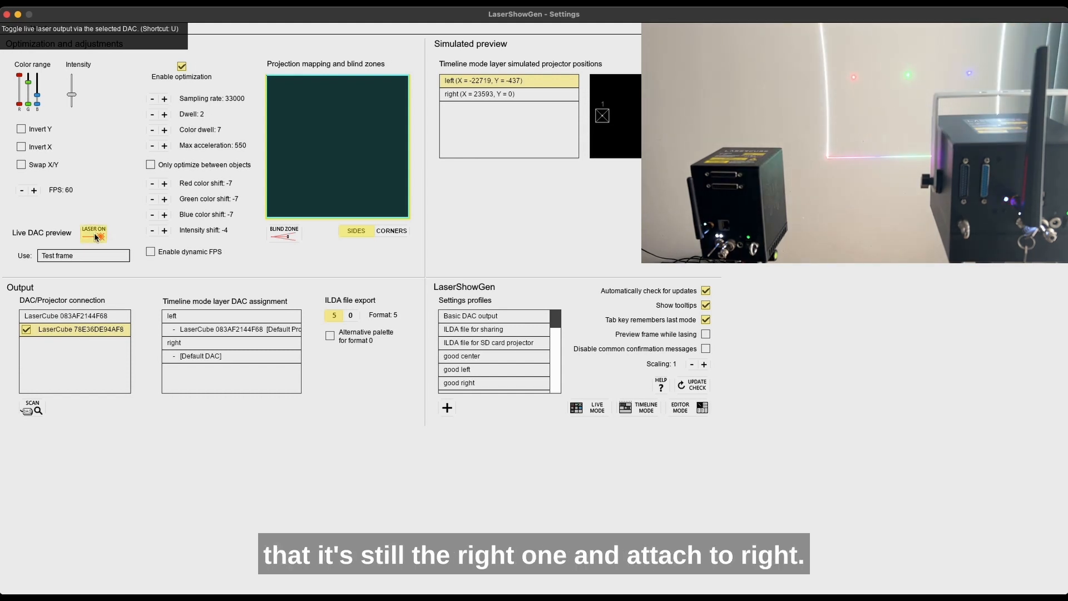
left_click(94, 236)
right_click(87, 330)
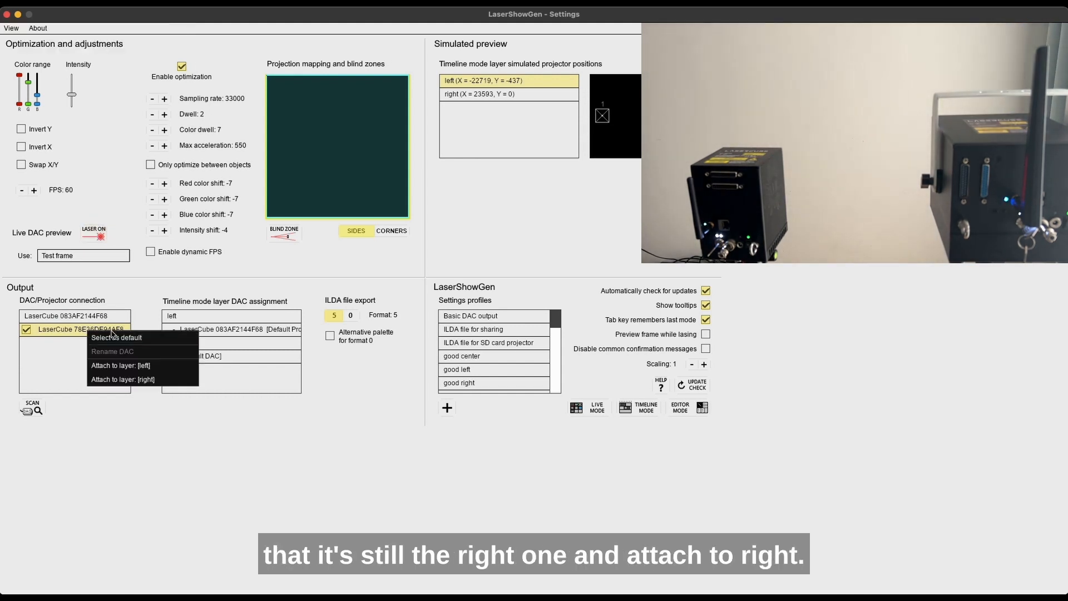
left_click(139, 380)
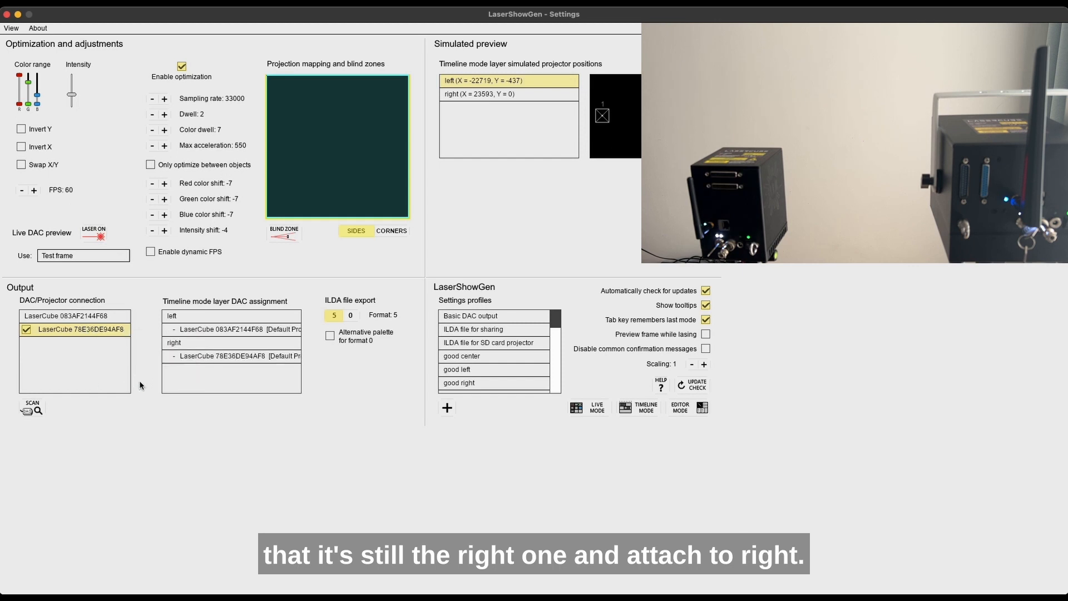
- Return to the timeline and output the beams just past 03:15 to check that each layer reaches its own projector
left_click(644, 409)
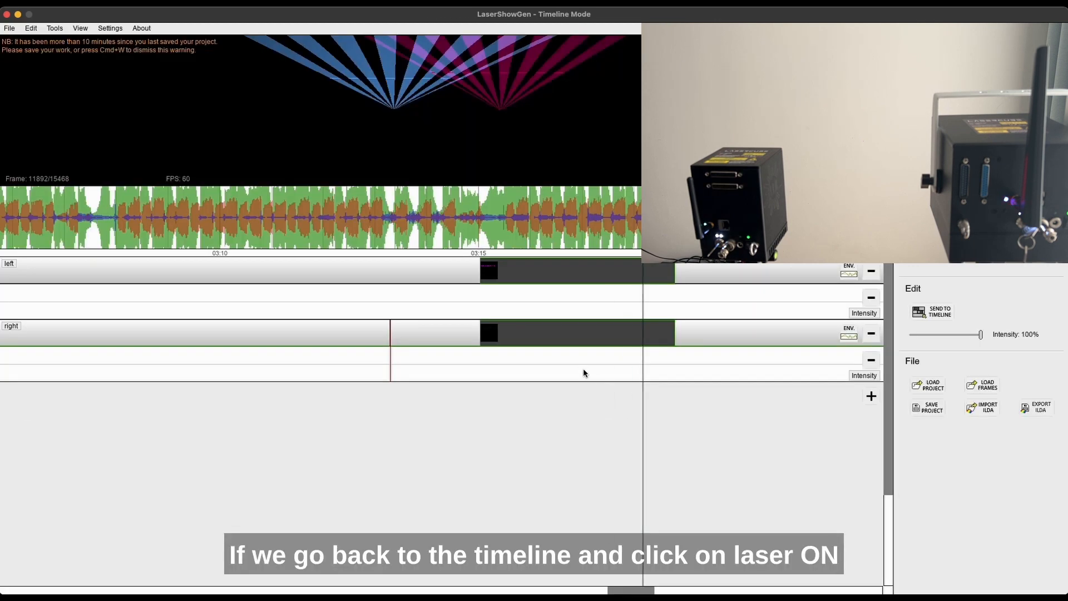
left_click(499, 247)
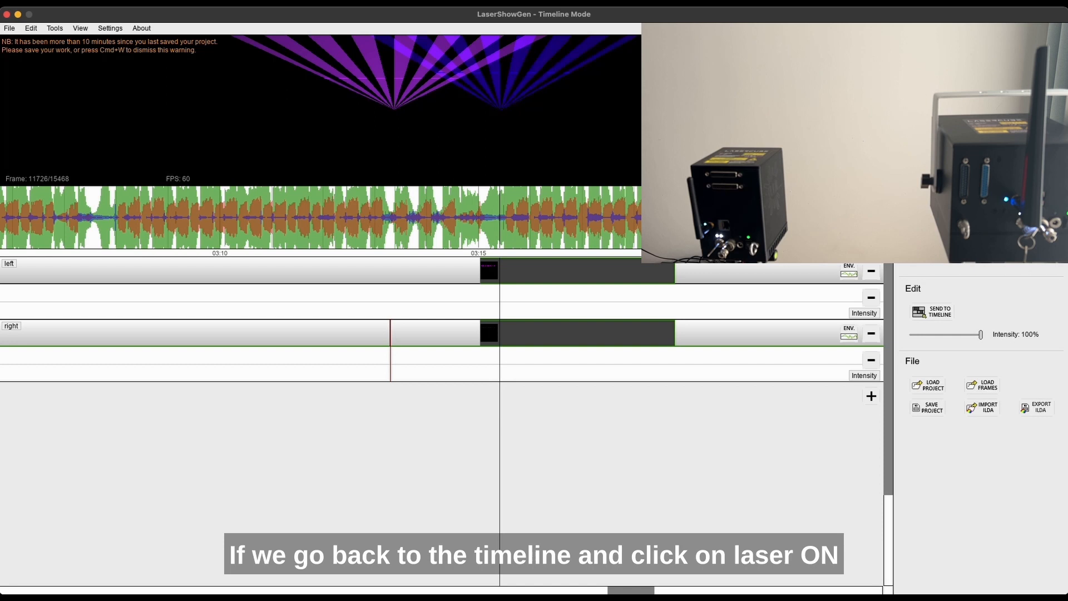
left_click(573, 232)
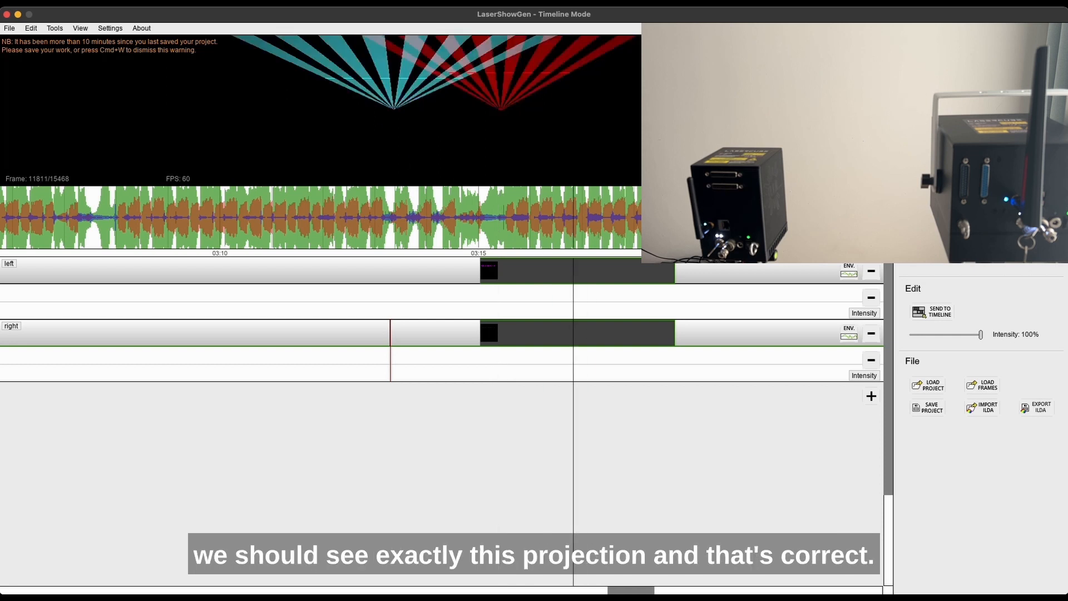
key("l")
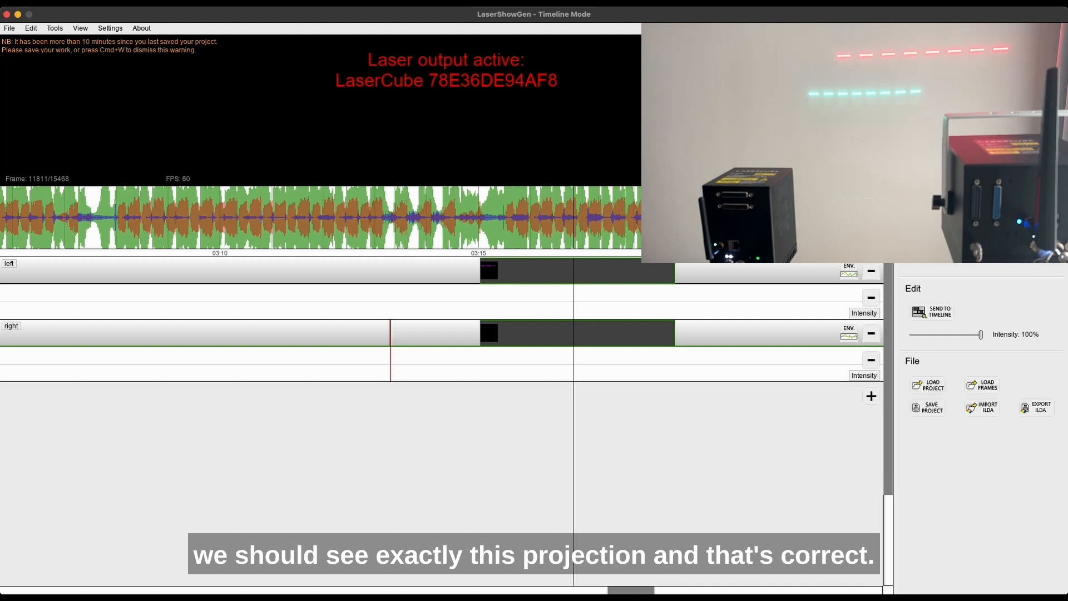
left_click(461, 221)
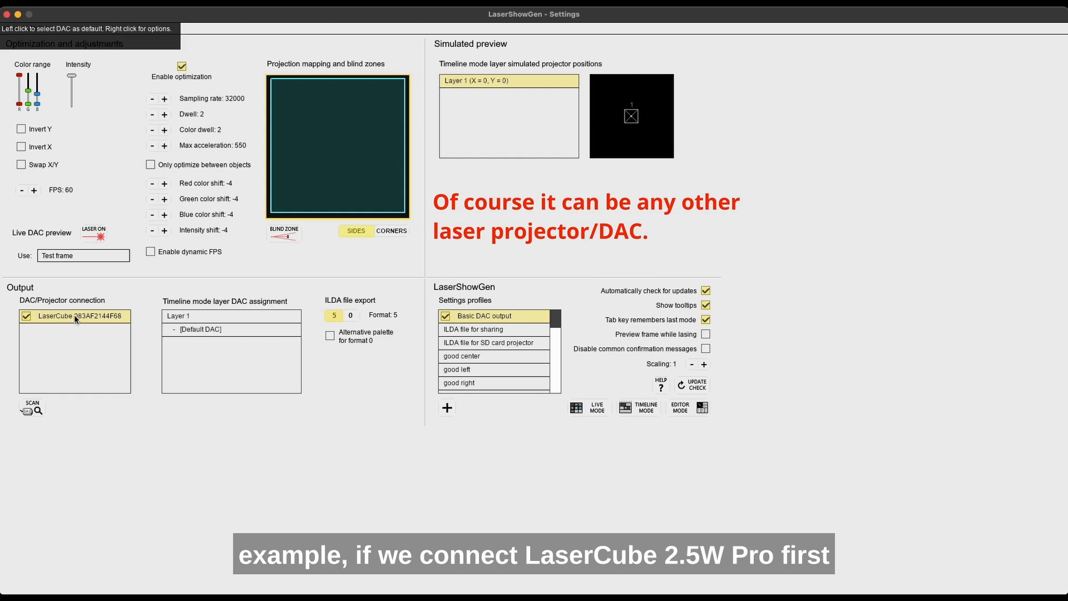
- With a single LaserCube connected, load the lc 2.5pro settings profile and attach the cube to Layer 1
left_click(55, 322)
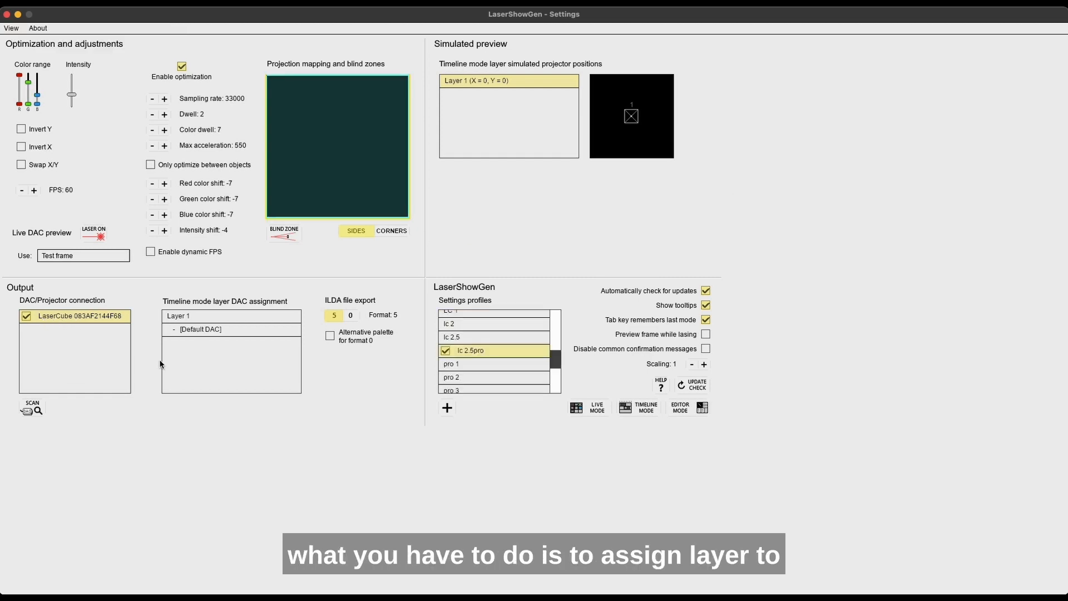
right_click(115, 318)
left_click(123, 355)
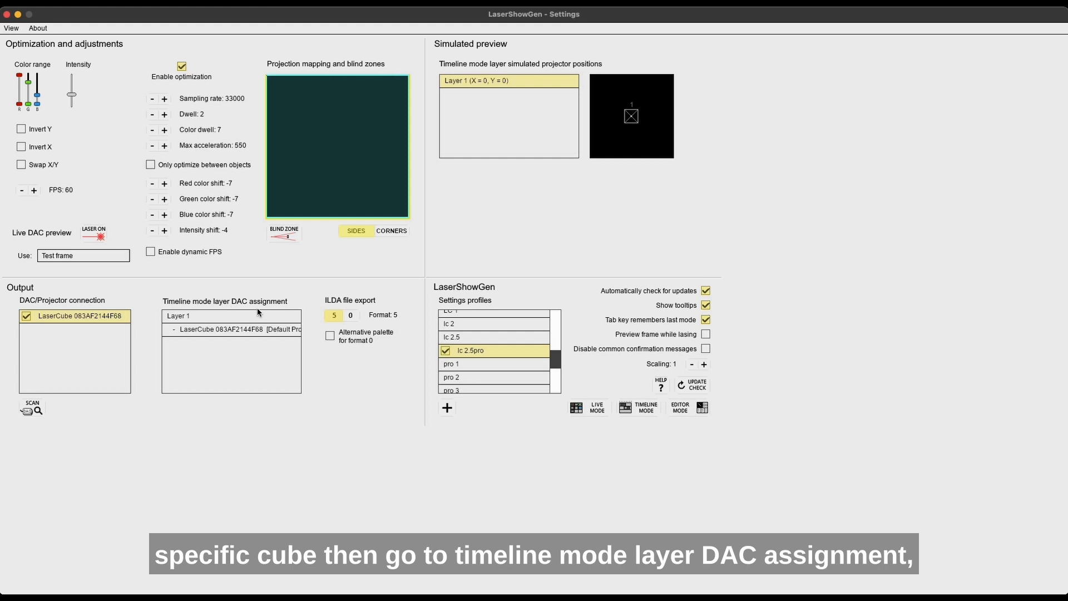
- Set the lc 2.5pro profile for the LaserCube in Layer 1's DAC assignment
right_click(238, 329)
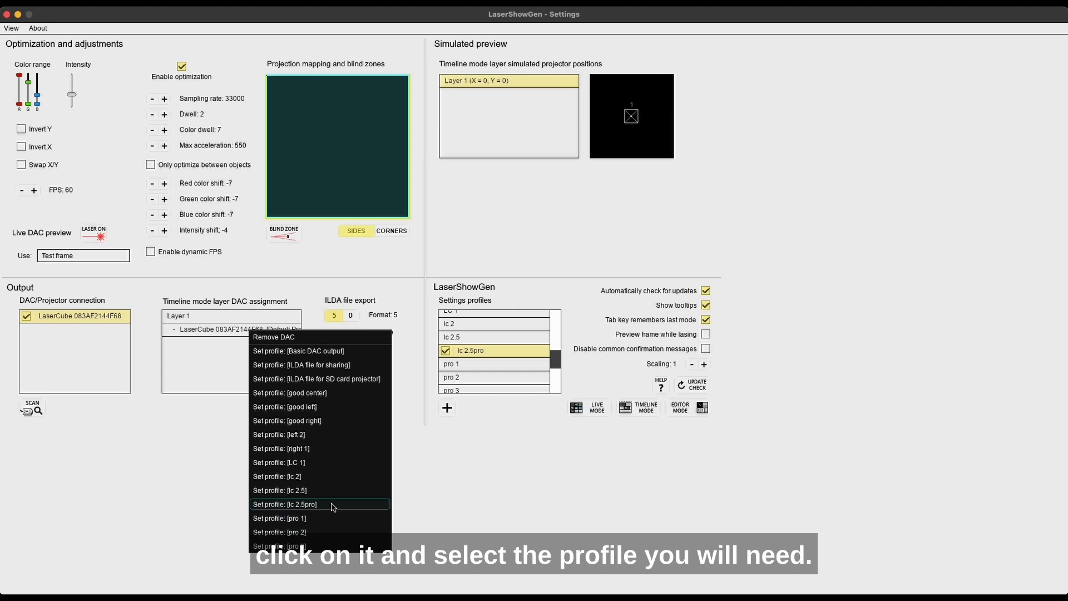
left_click(320, 506)
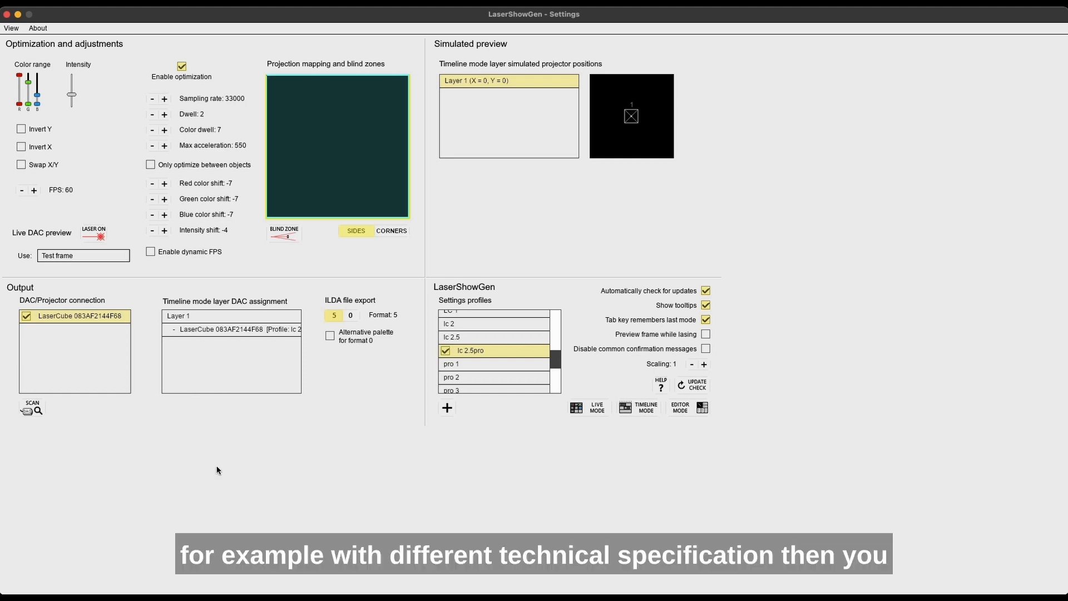
scroll(497, 345, "down", 1)
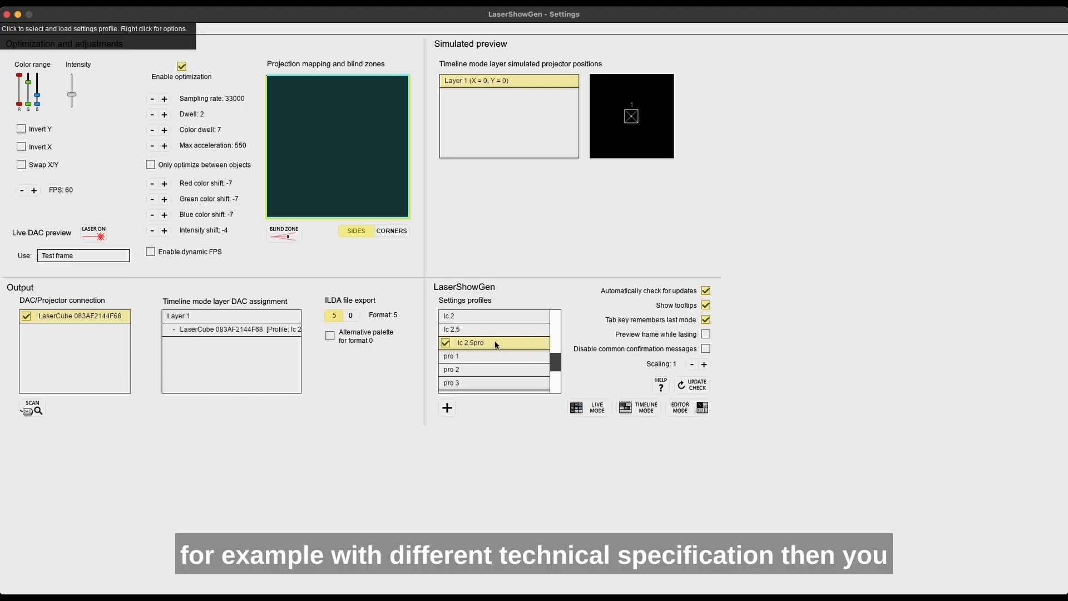